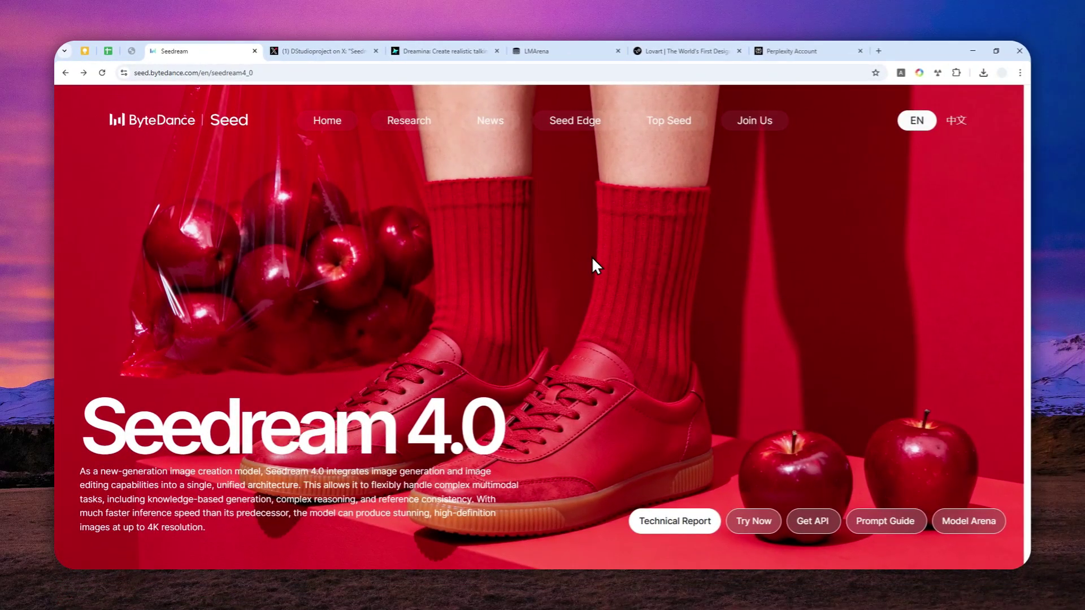
Scroll the Seedream 4.0 page past the video, carousels and Model Performance to the MagicBench charts.
scroll(606, 255, down, 3)
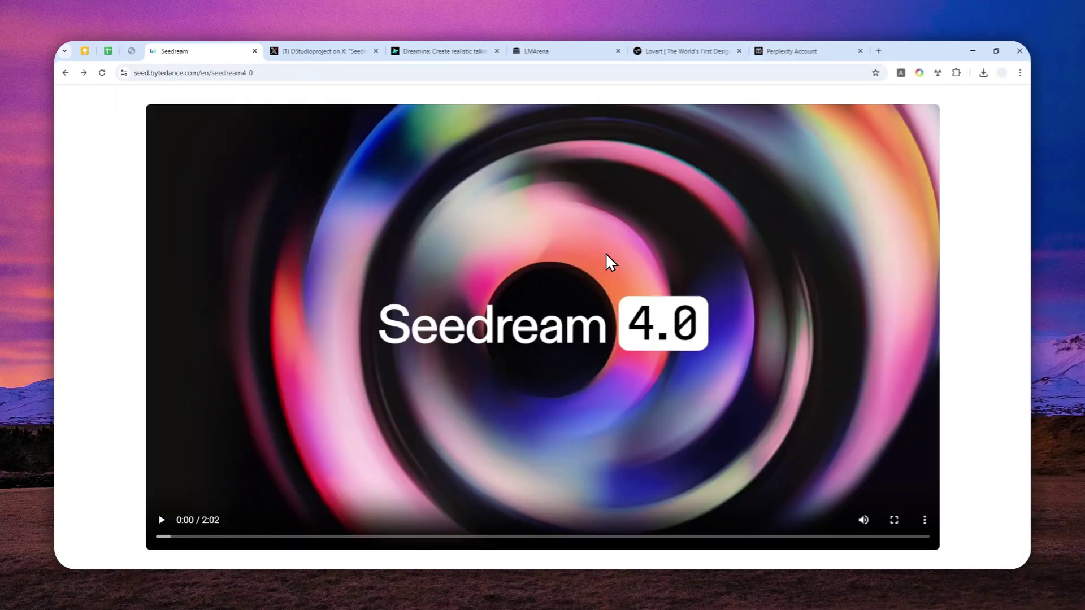
scroll(606, 255, down, 5)
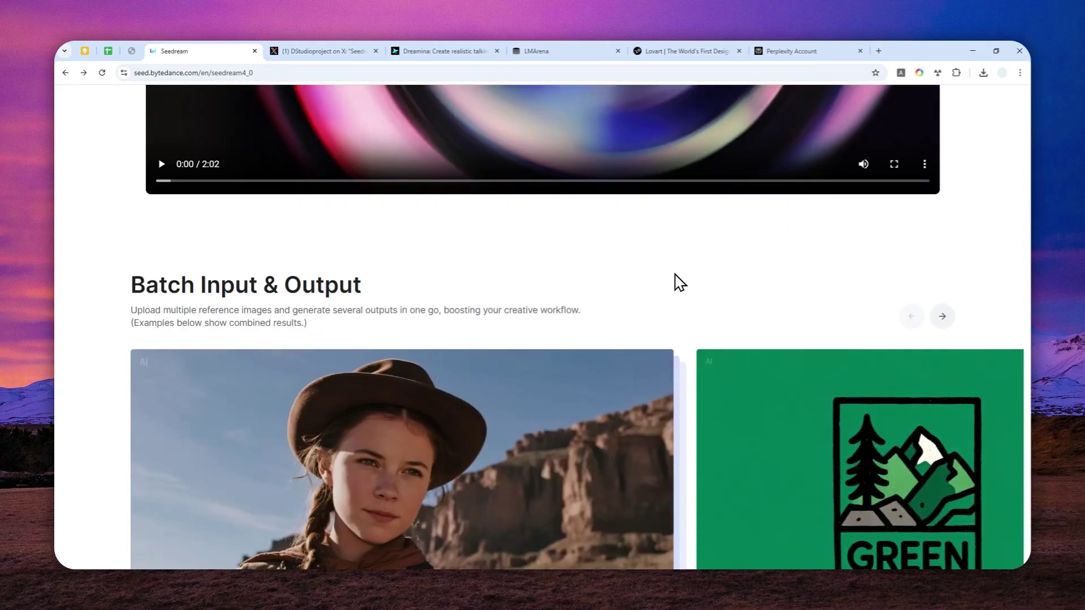
scroll(677, 266, down, 2)
scroll(684, 256, down, 2)
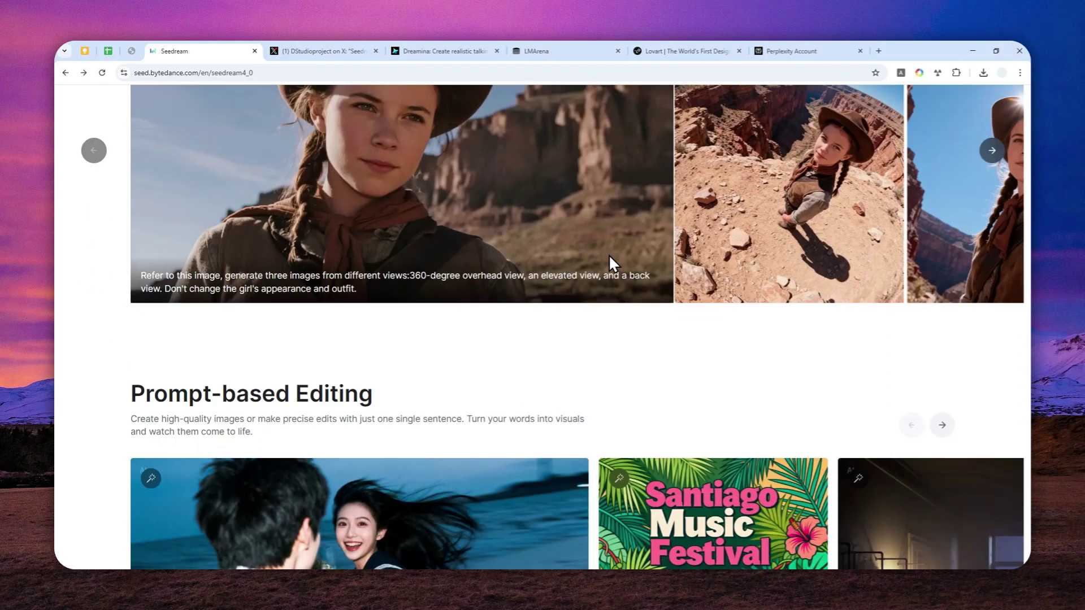
scroll(608, 248, down, 4)
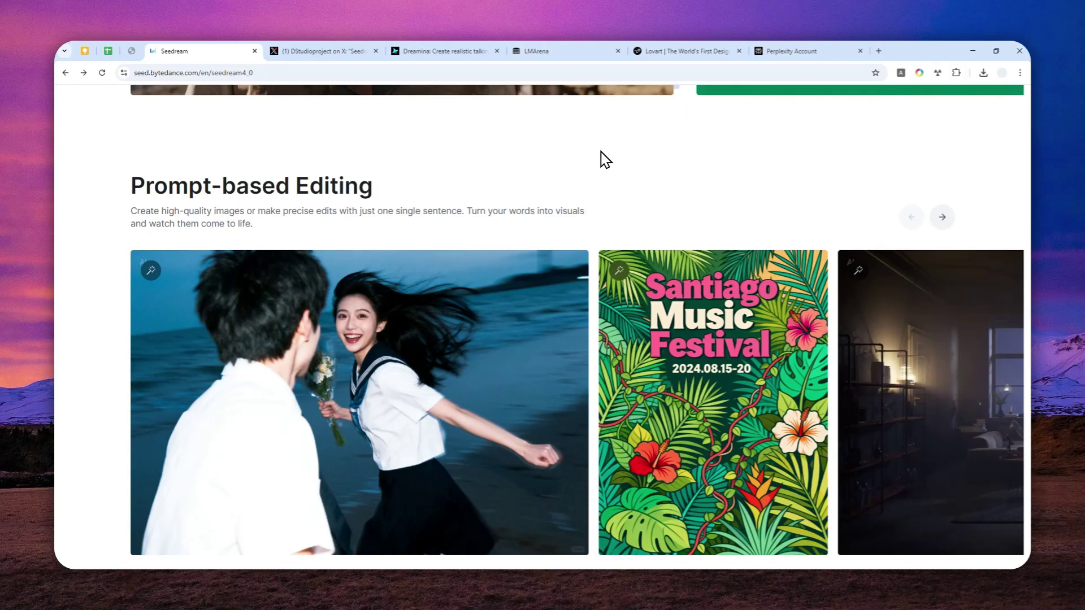
scroll(600, 158, down, 2)
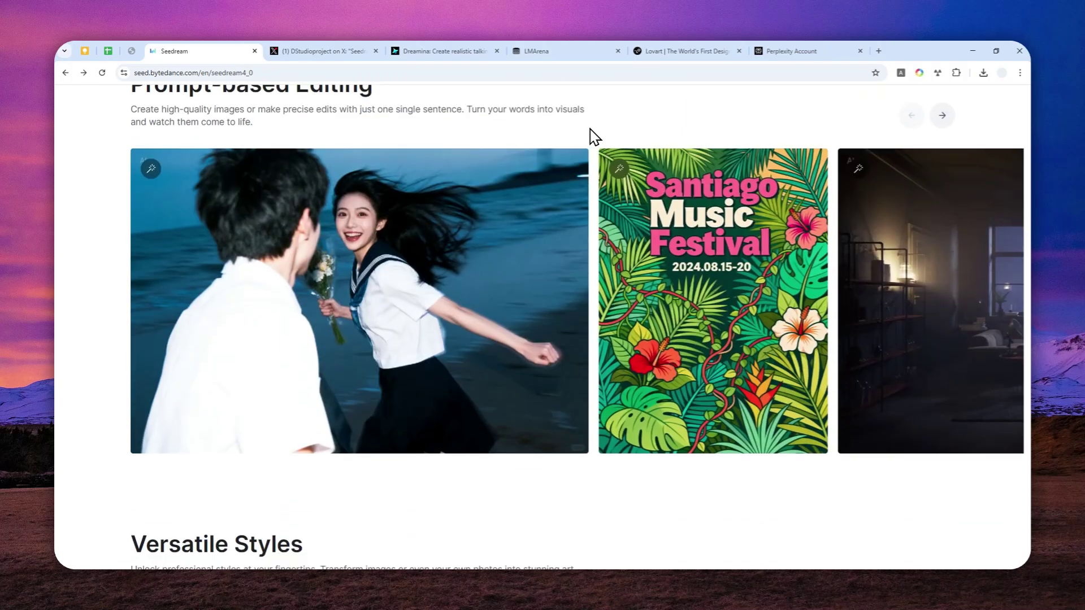
scroll(594, 136, down, 3)
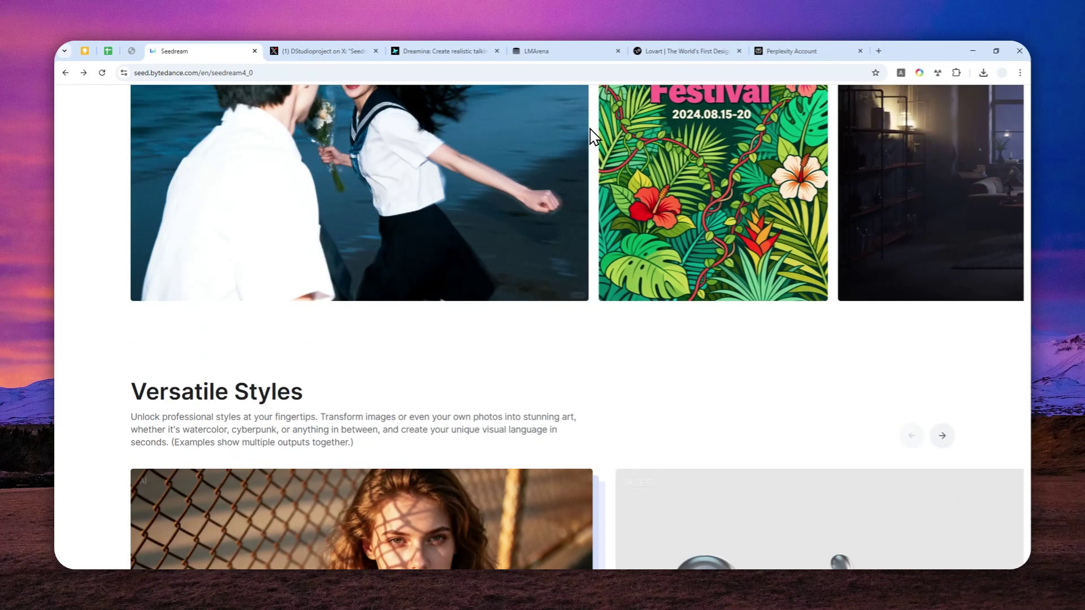
scroll(587, 214, down, 4)
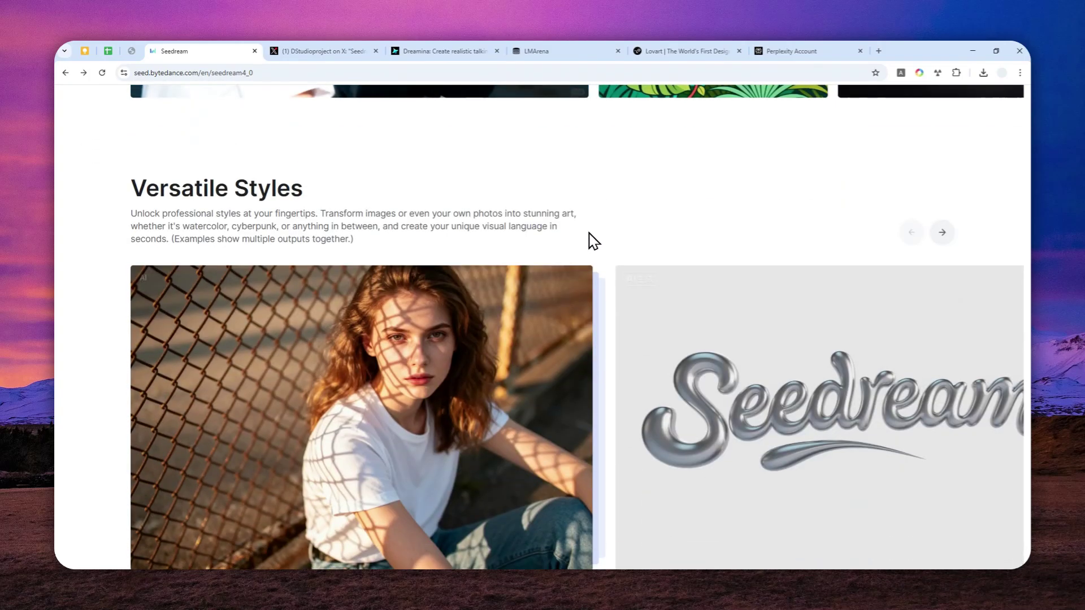
scroll(598, 201, down, 2)
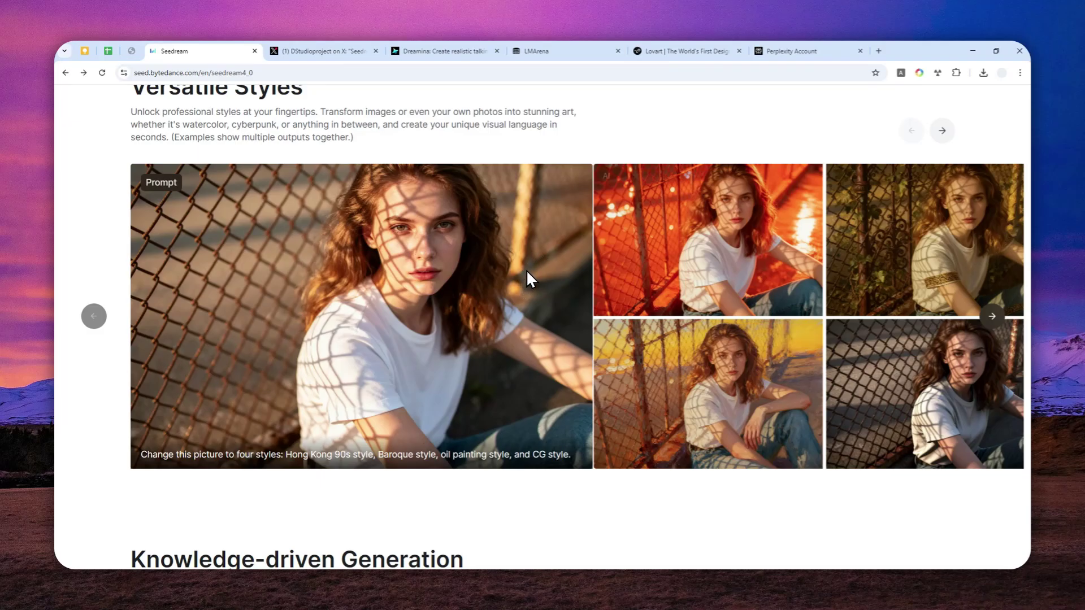
scroll(575, 286, down, 4)
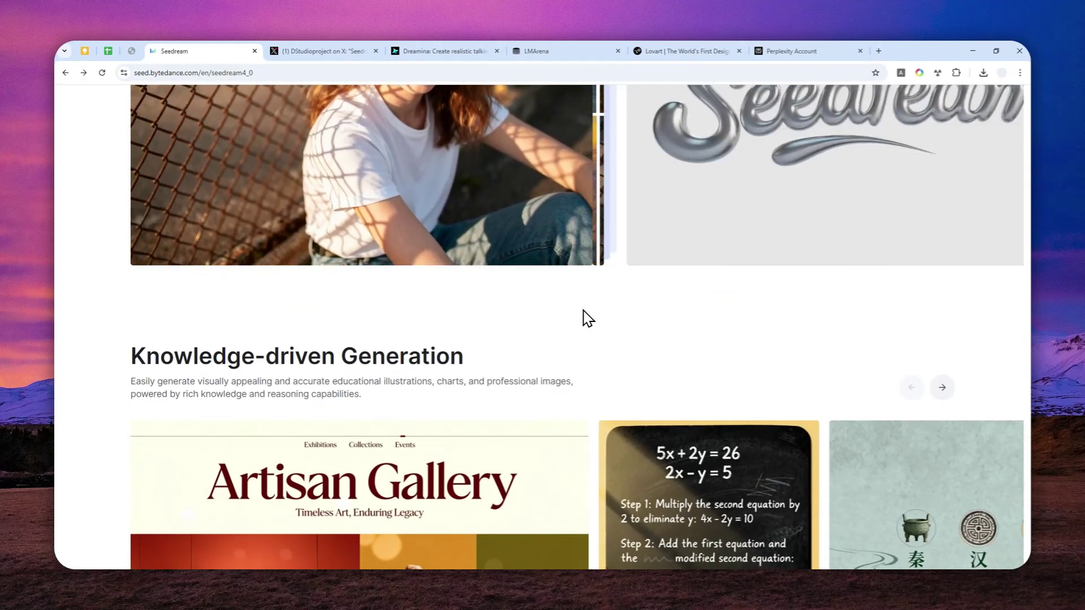
scroll(593, 310, down, 4)
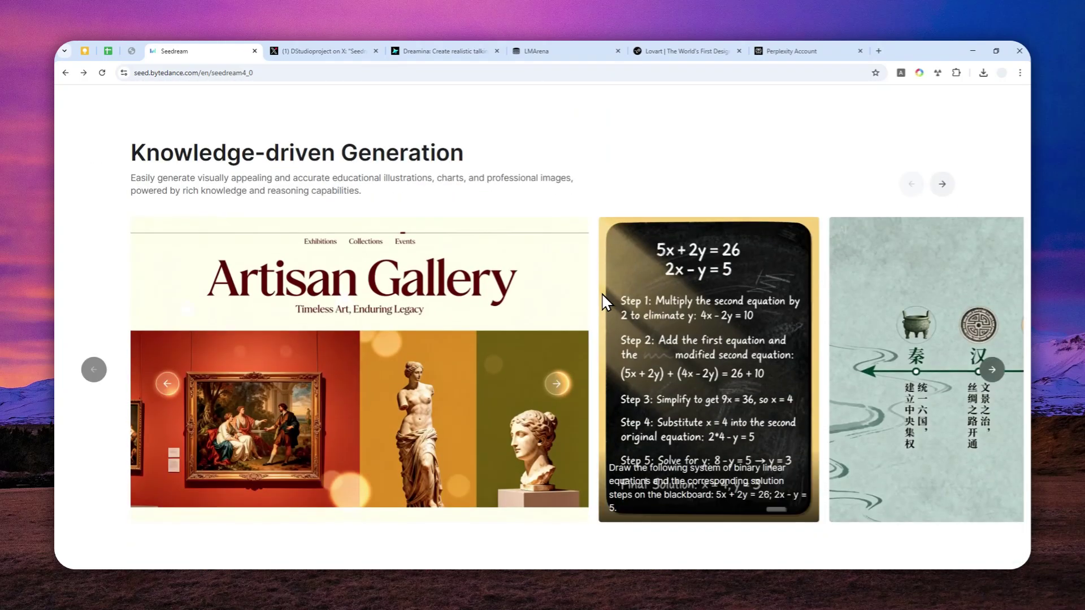
scroll(601, 294, down, 4)
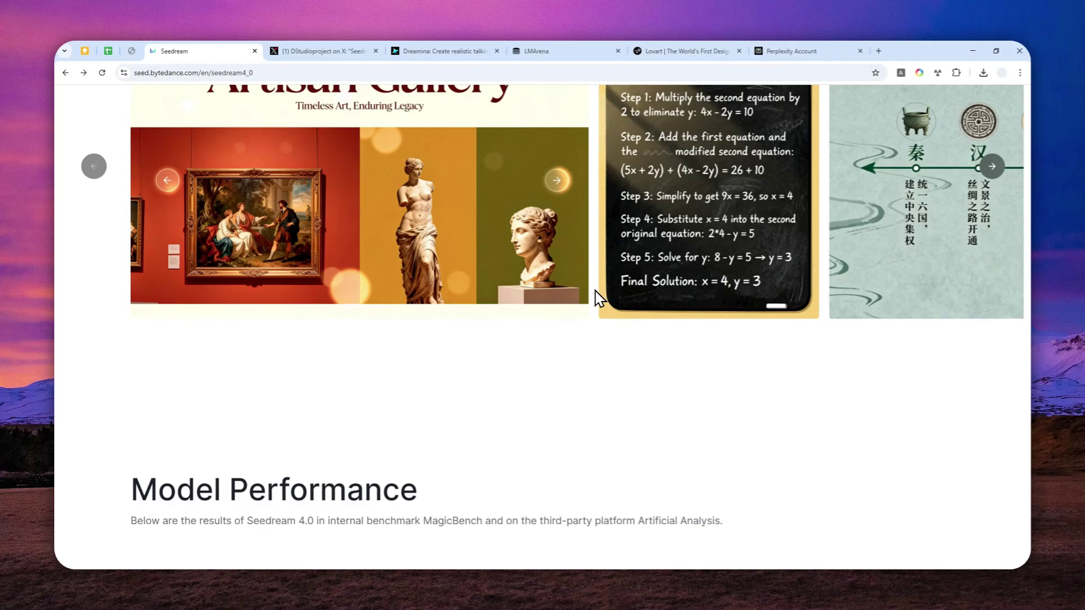
scroll(591, 315, down, 3)
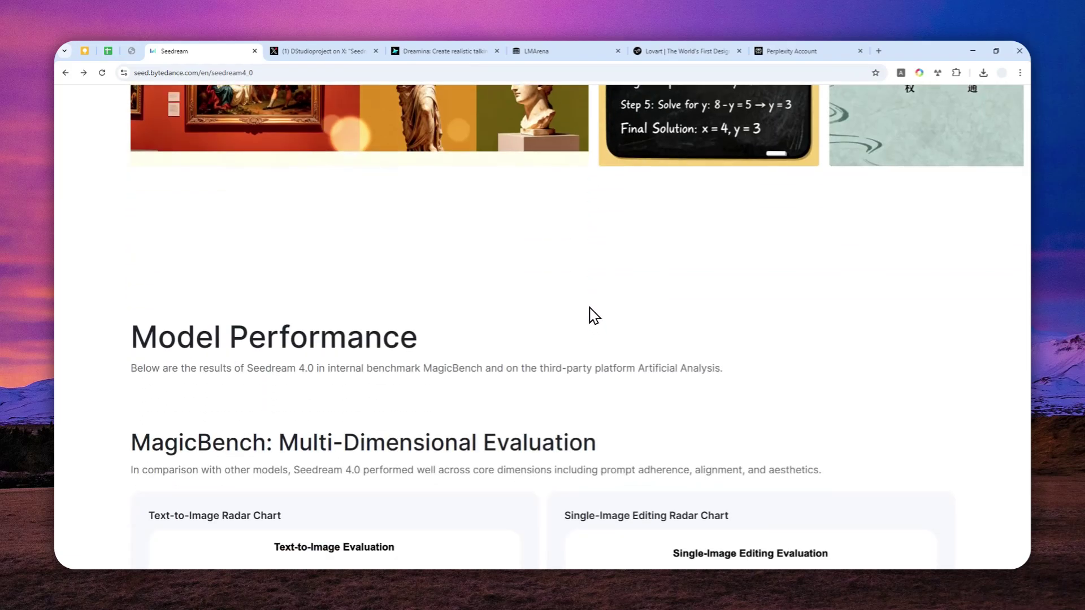
scroll(594, 315, down, 4)
scroll(547, 271, down, 2)
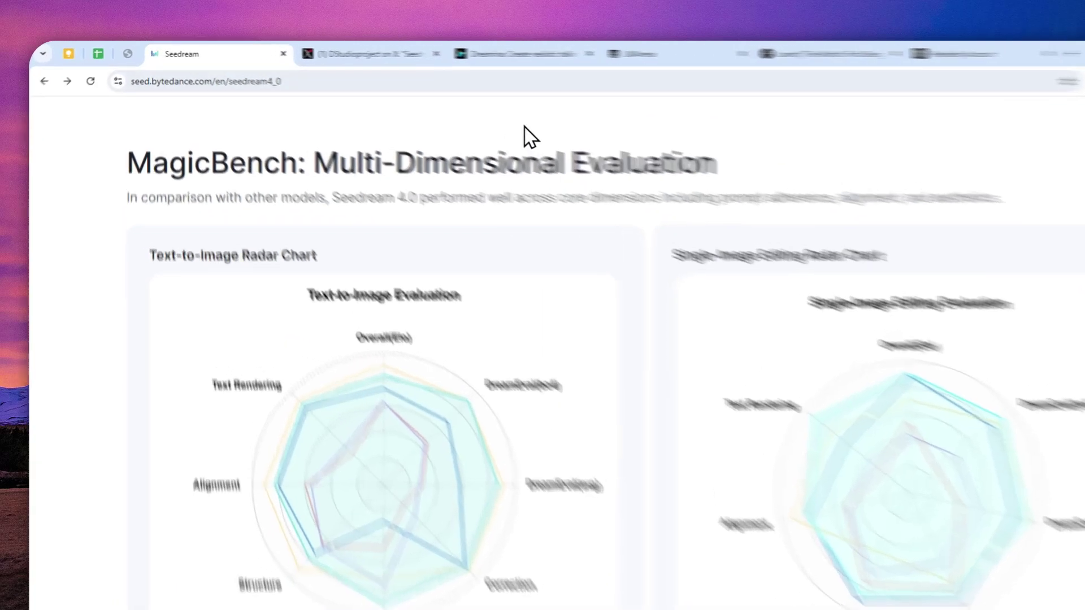
Switch to the Dreamina tab and check its dreamina.capcut.com address.
click(400, 51)
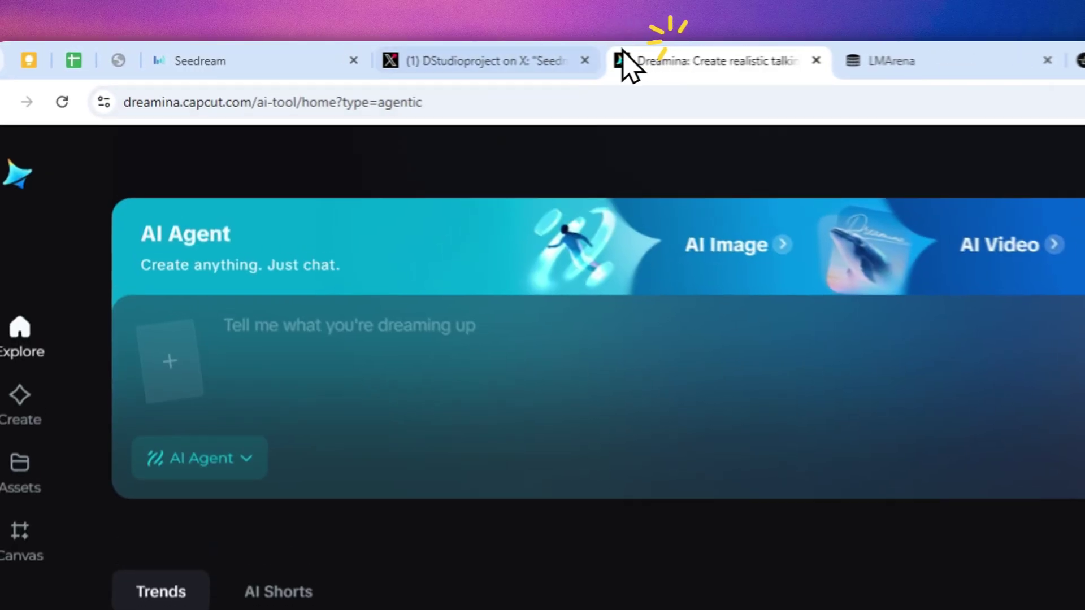
click(294, 111)
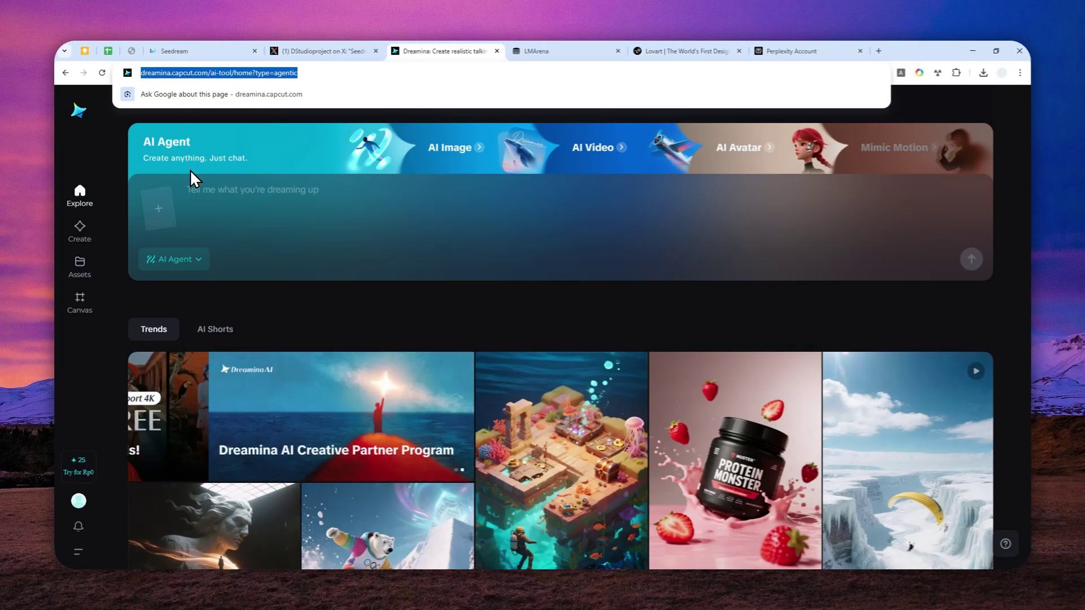
On the Create page, choose AI Image mode with Image 4.0, then review the 16:9 / Ultra (4K) settings.
click(82, 232)
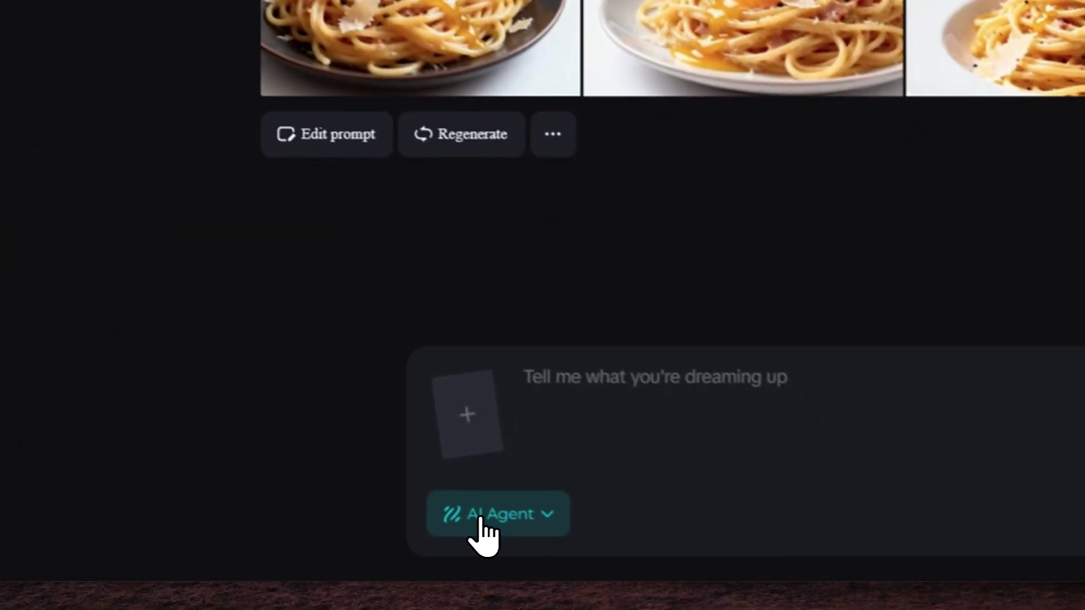
click(642, 609)
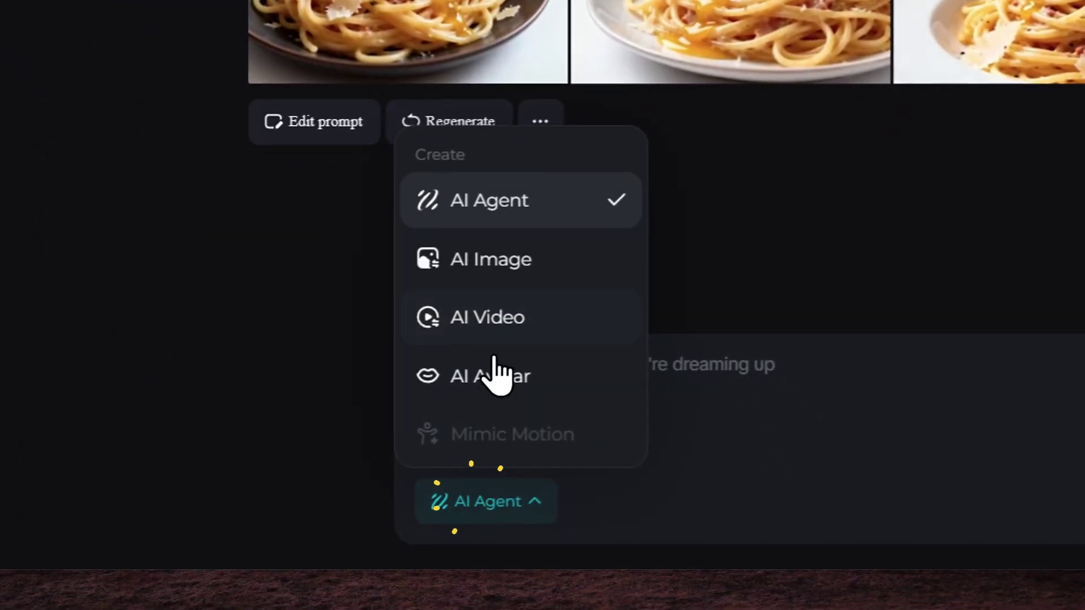
click(517, 260)
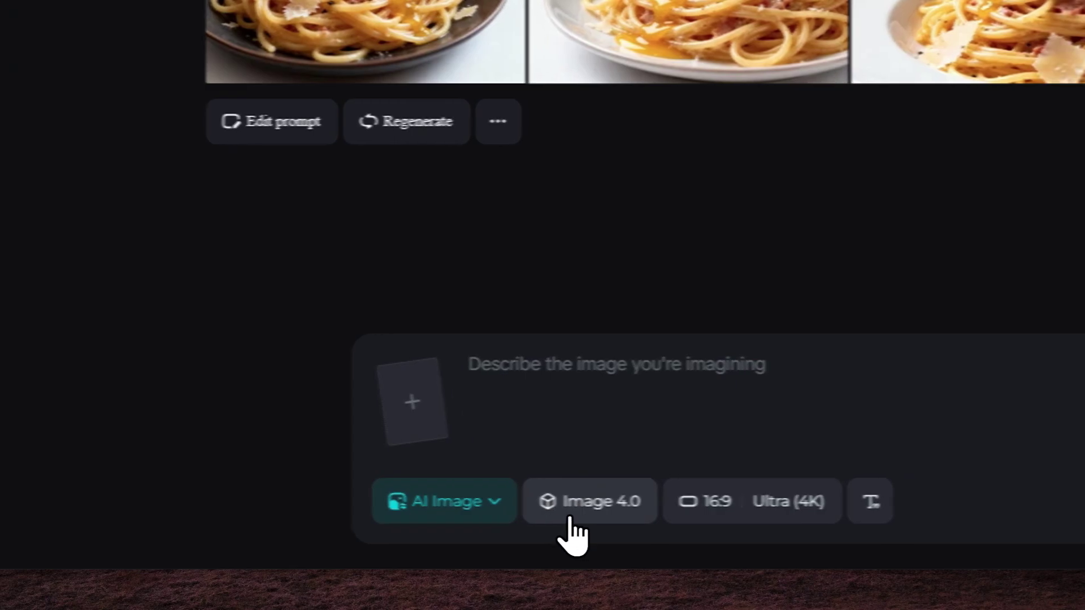
click(613, 503)
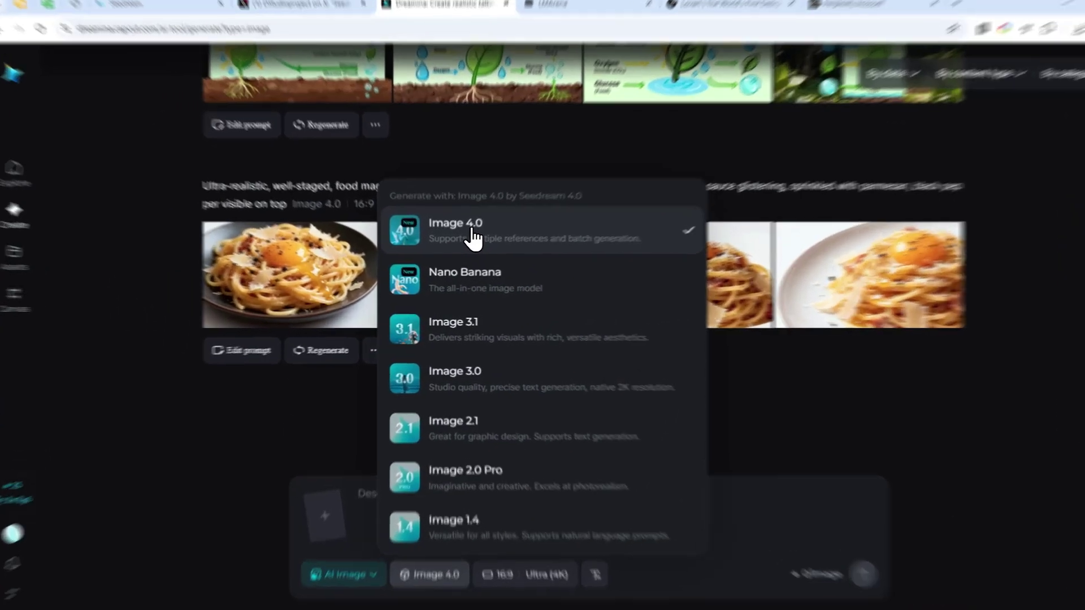
click(468, 249)
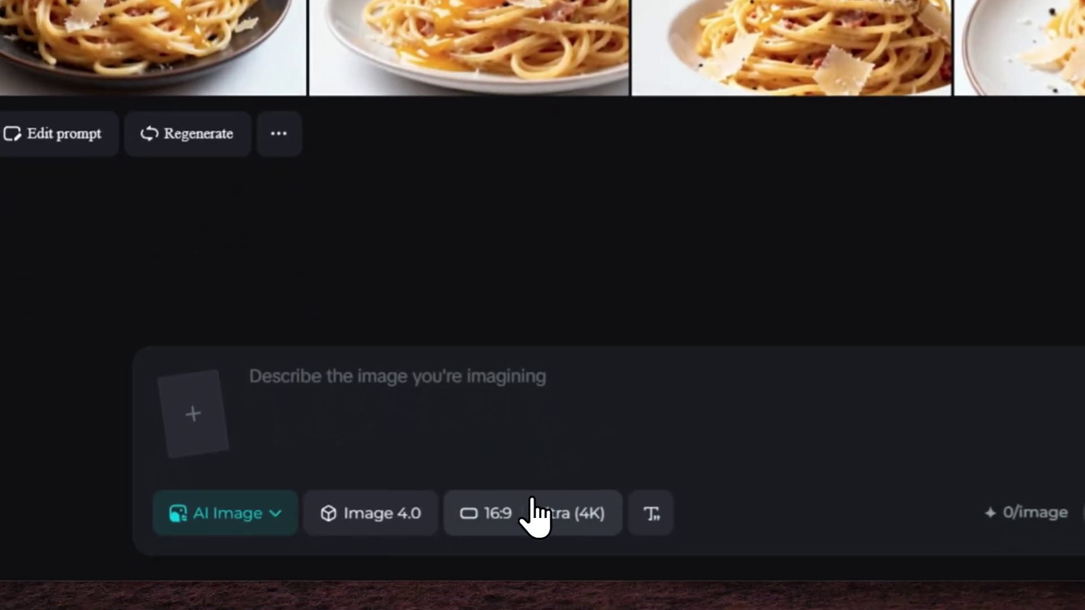
click(533, 503)
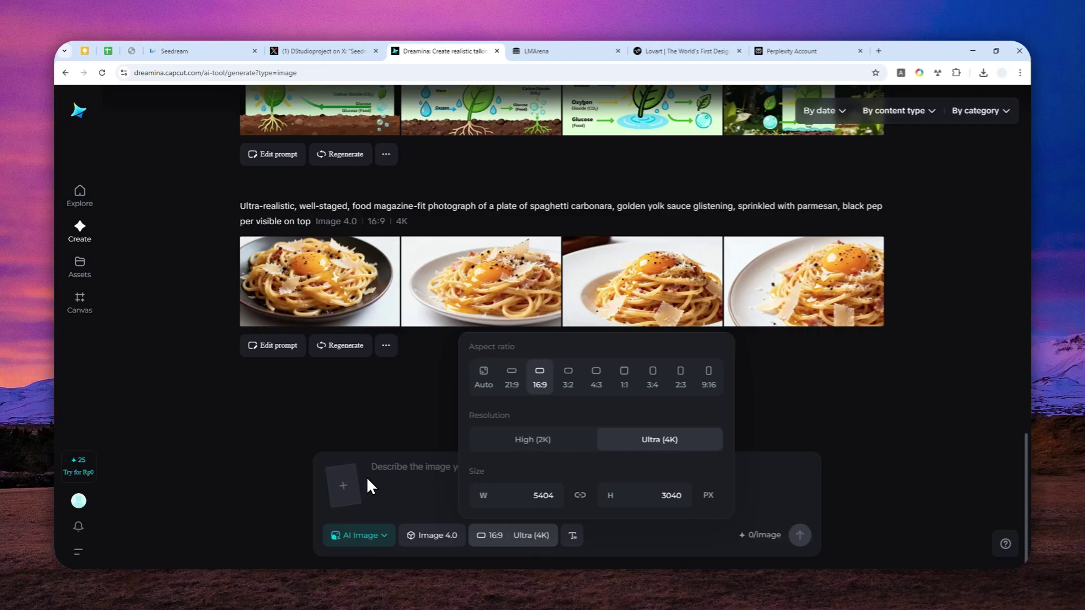
click(416, 477)
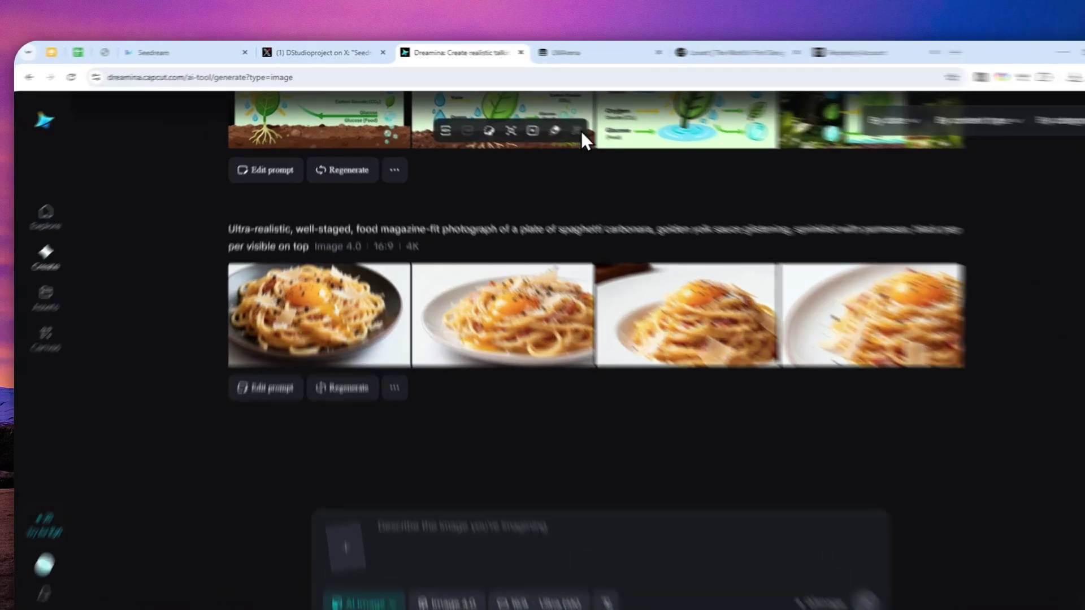
Switch to the LMArena tab and change the chat mode to Direct Chat.
click(565, 50)
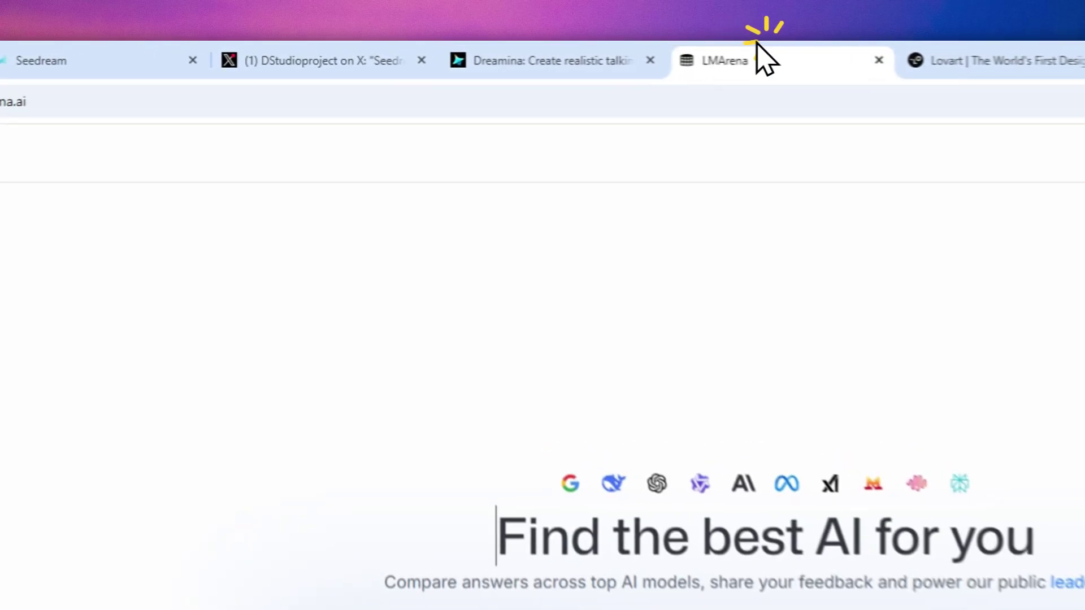
click(178, 73)
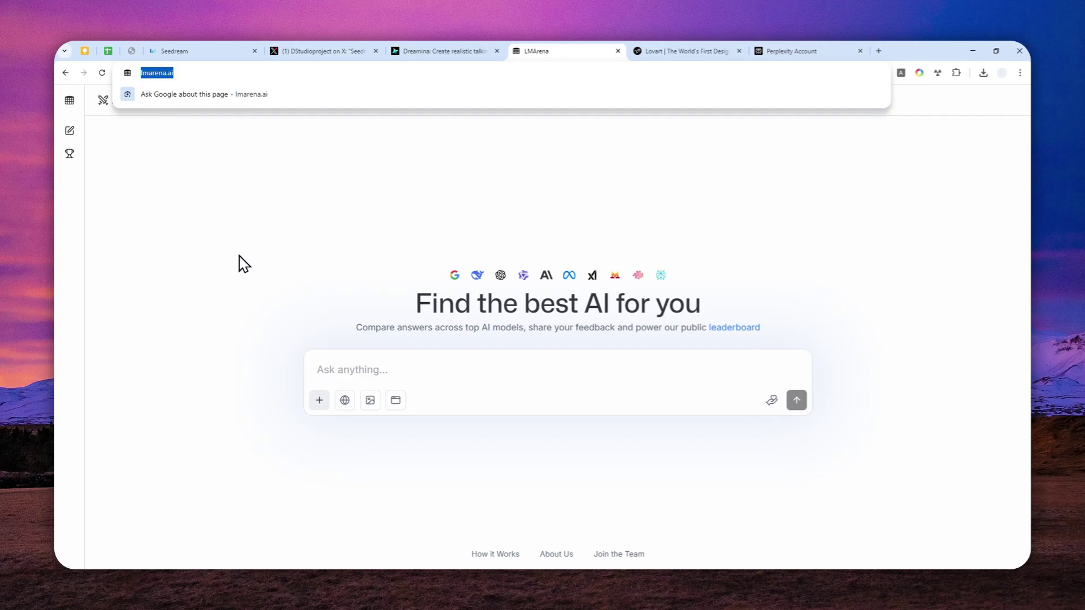
click(116, 113)
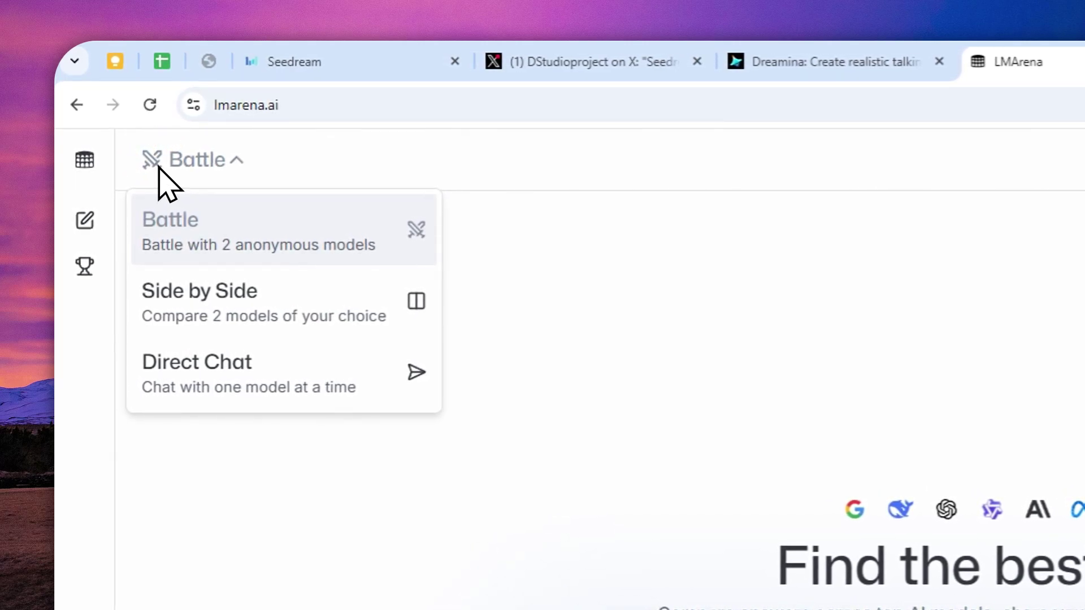
click(173, 373)
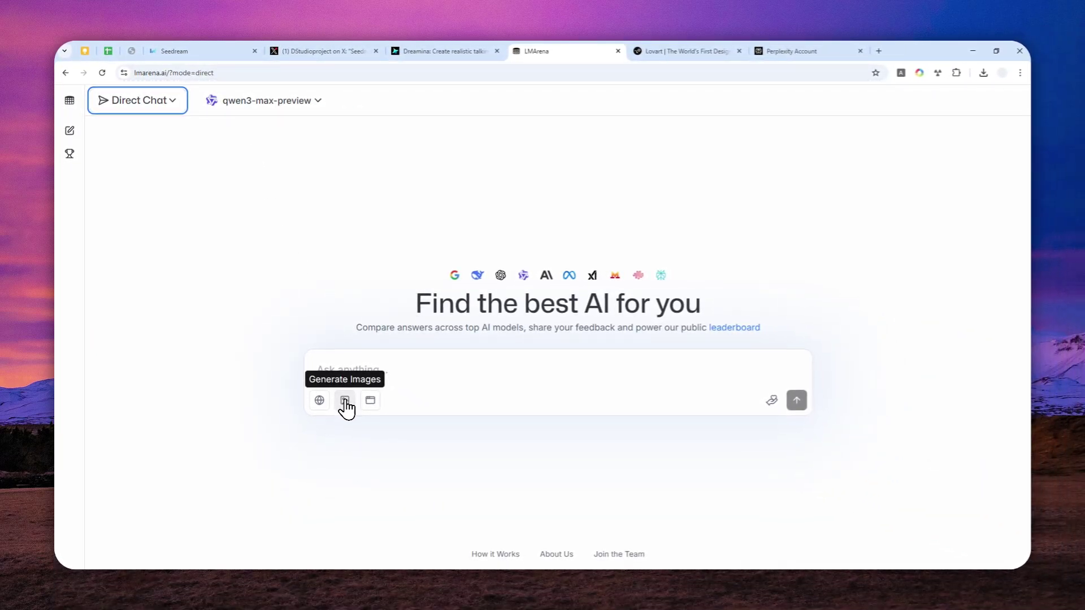
Turn on Generate Images and pick seedream-4-2k after searching 'see' for models.
click(344, 401)
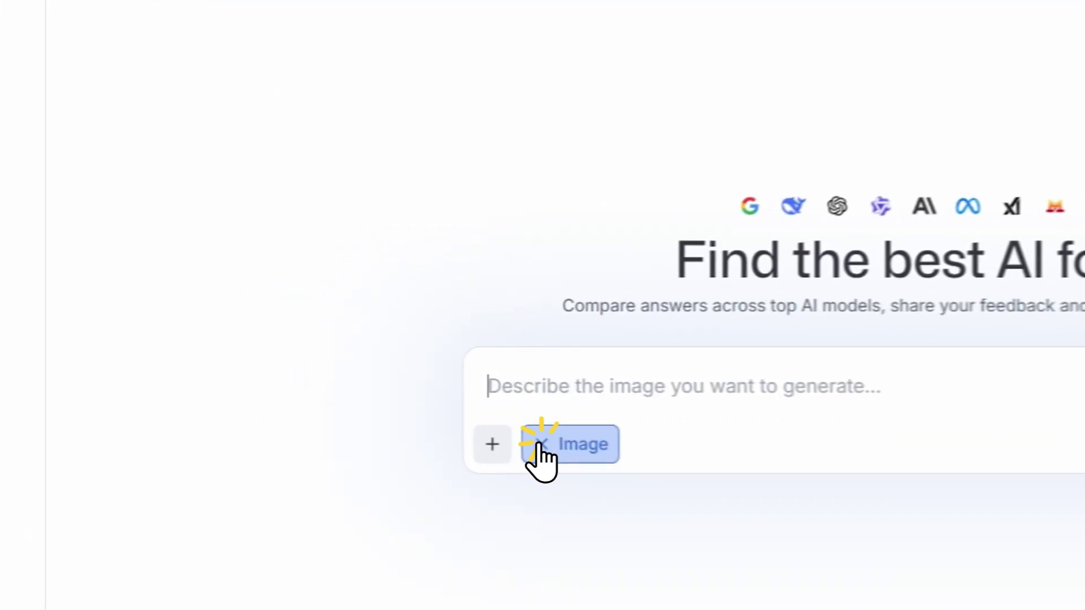
click(469, 3)
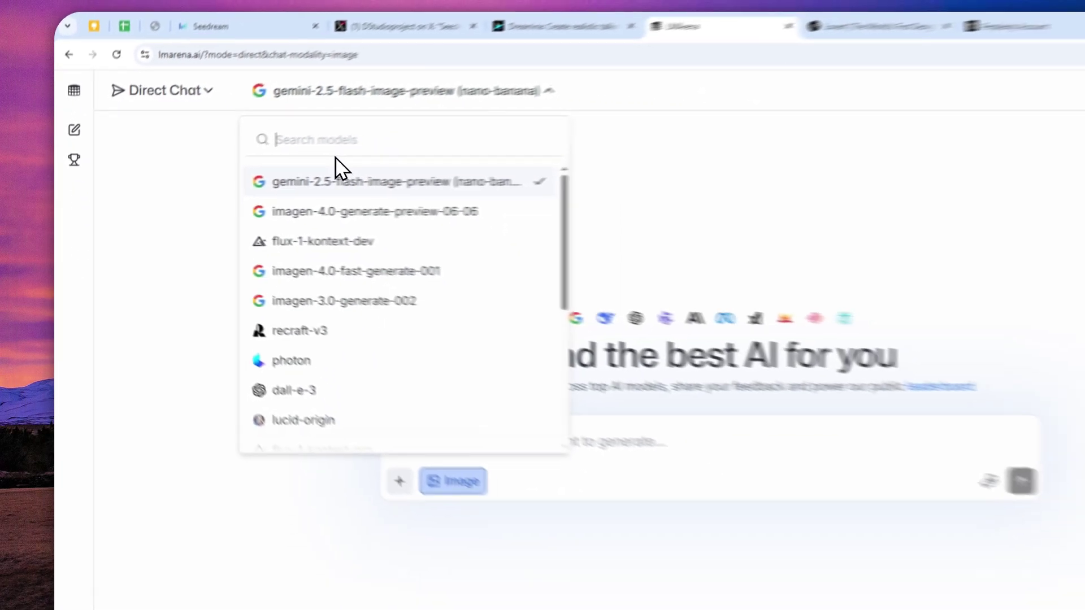
text(see)
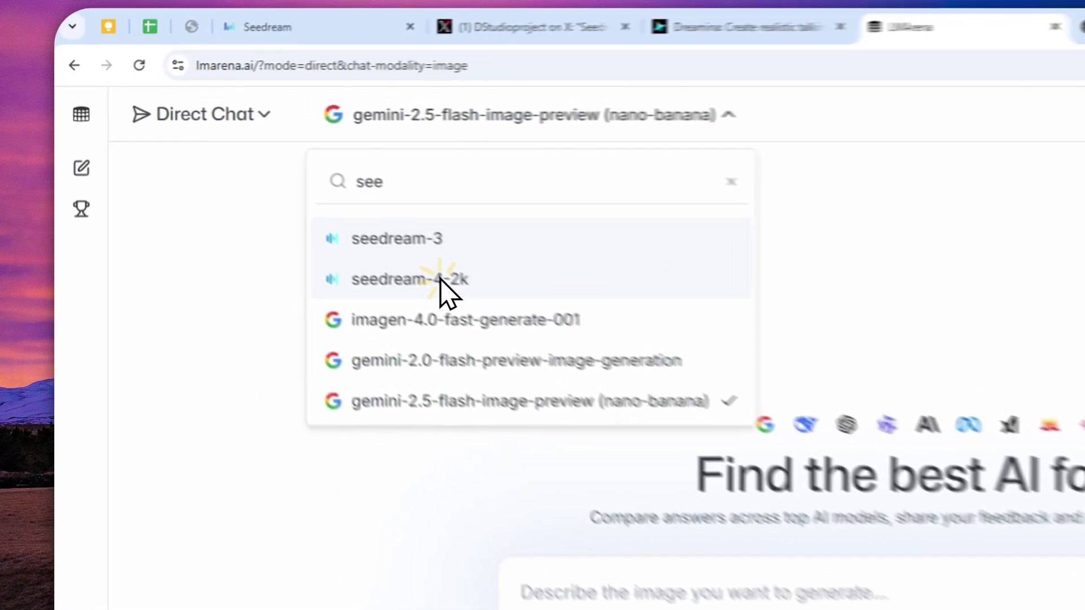
click(274, 195)
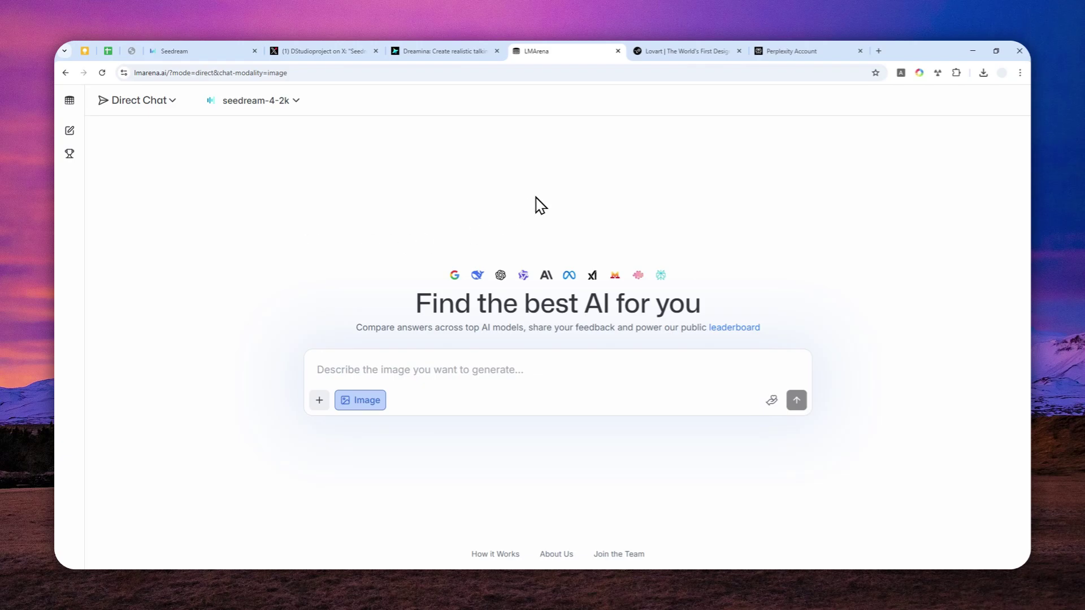
In the Lovart tab, create a new Untitled project from the Projects list.
click(680, 51)
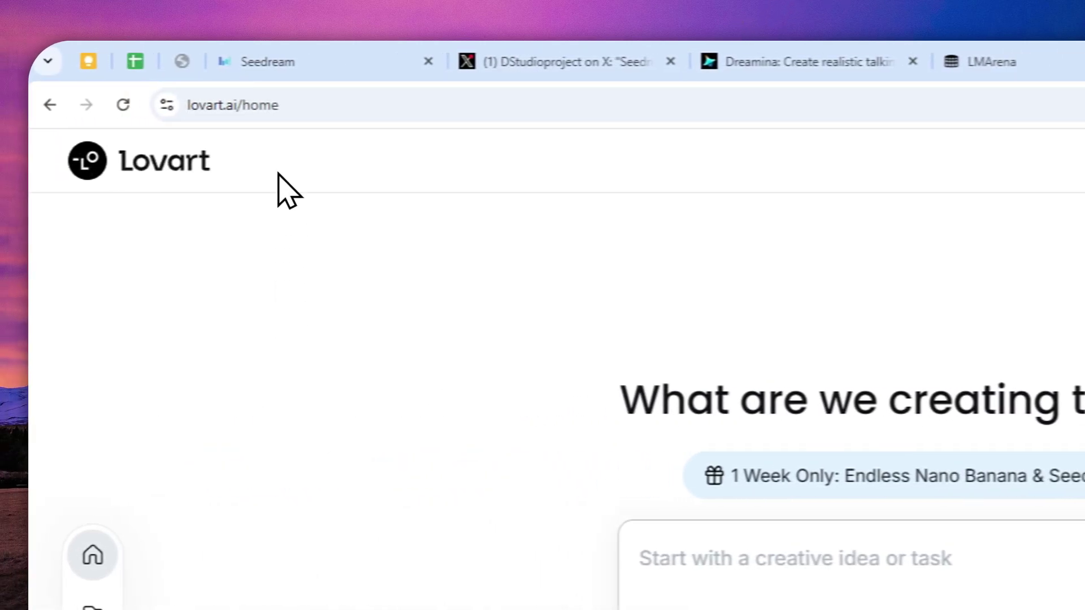
click(319, 119)
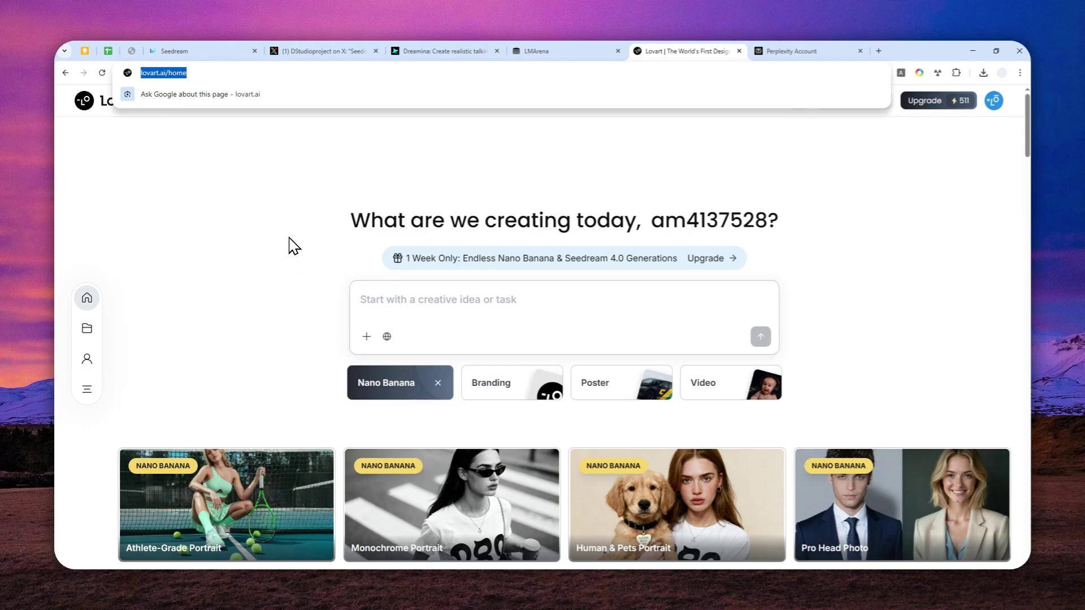
click(85, 330)
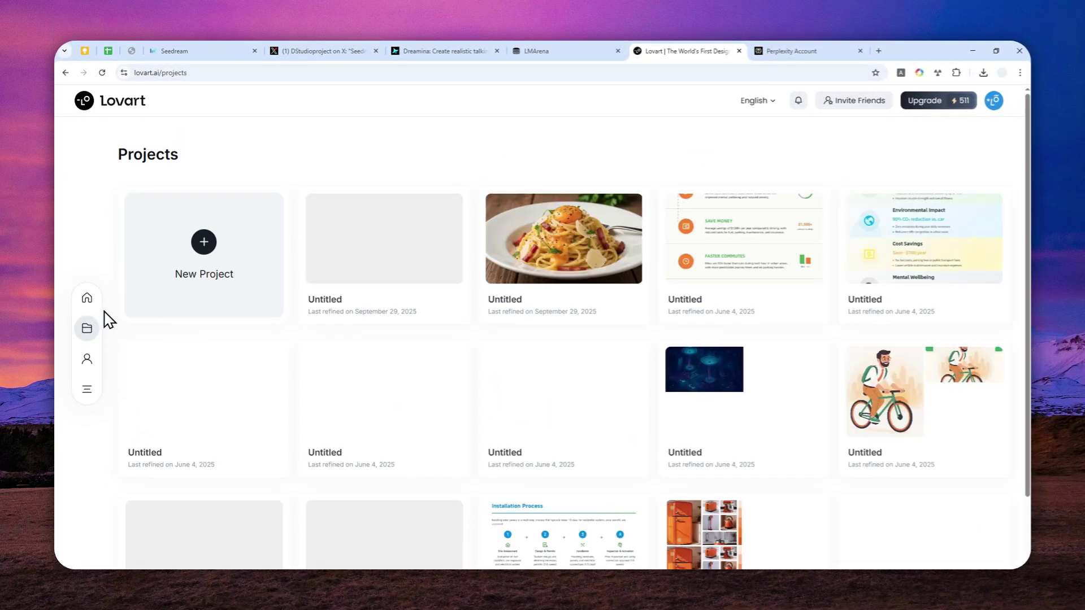
click(202, 266)
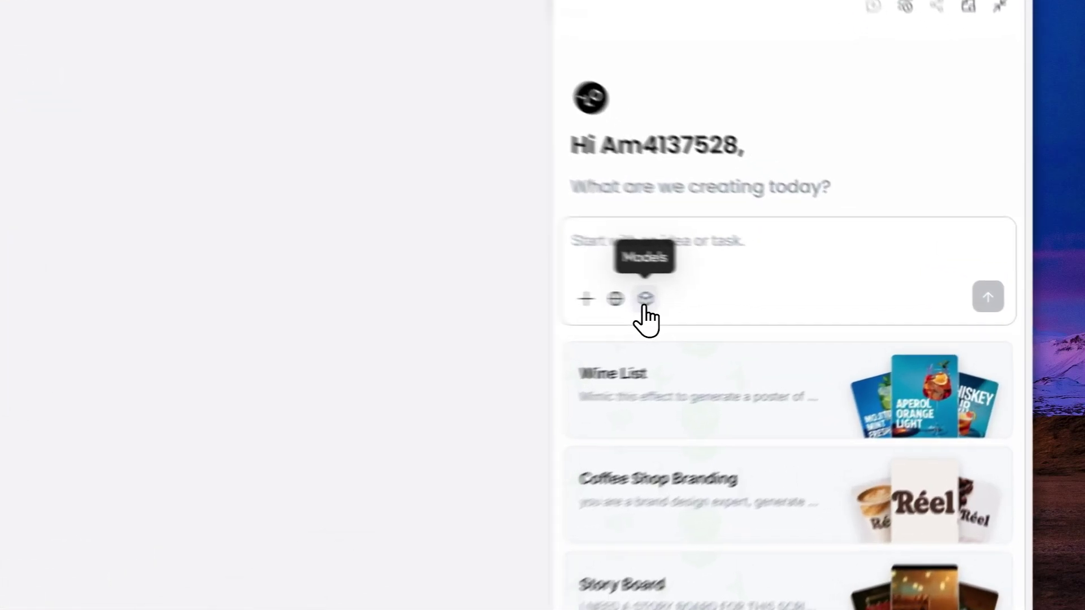
Select Seedream 4 on the Image tab of the Models panel, turning Auto off.
click(644, 299)
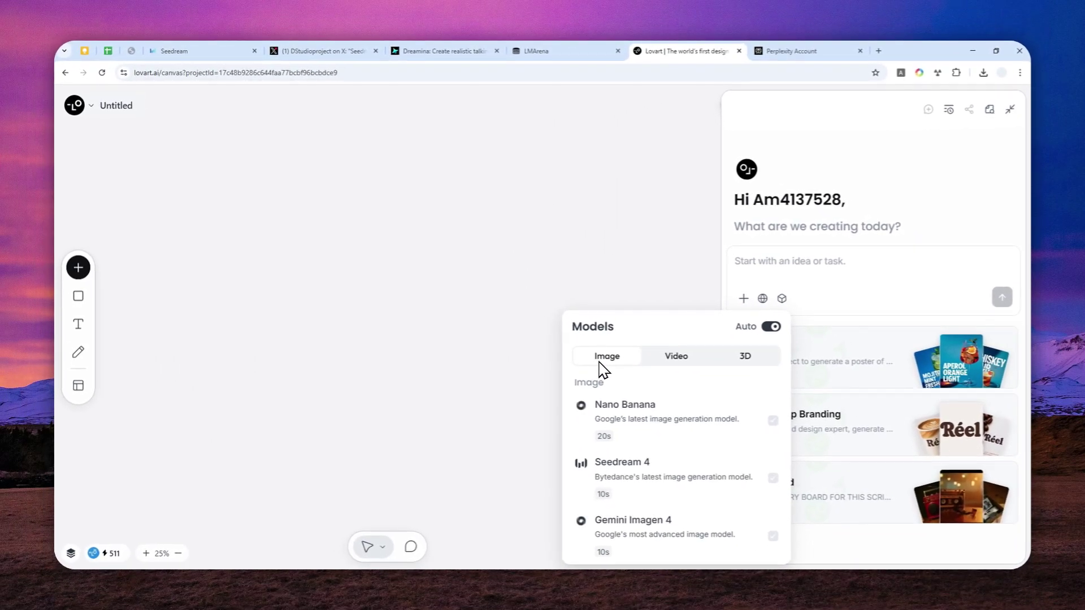
click(614, 480)
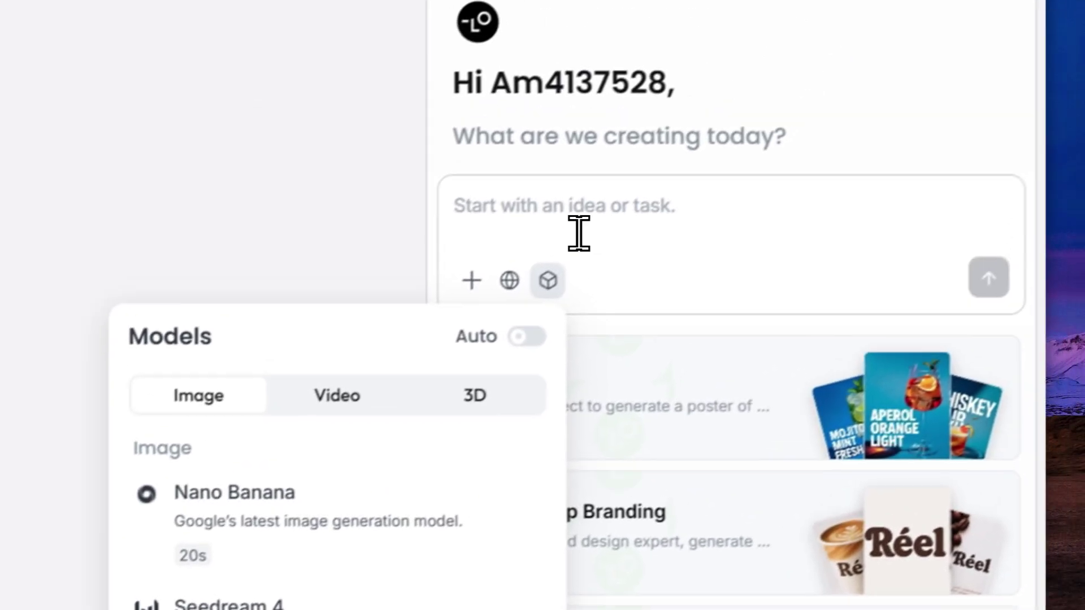
click(709, 35)
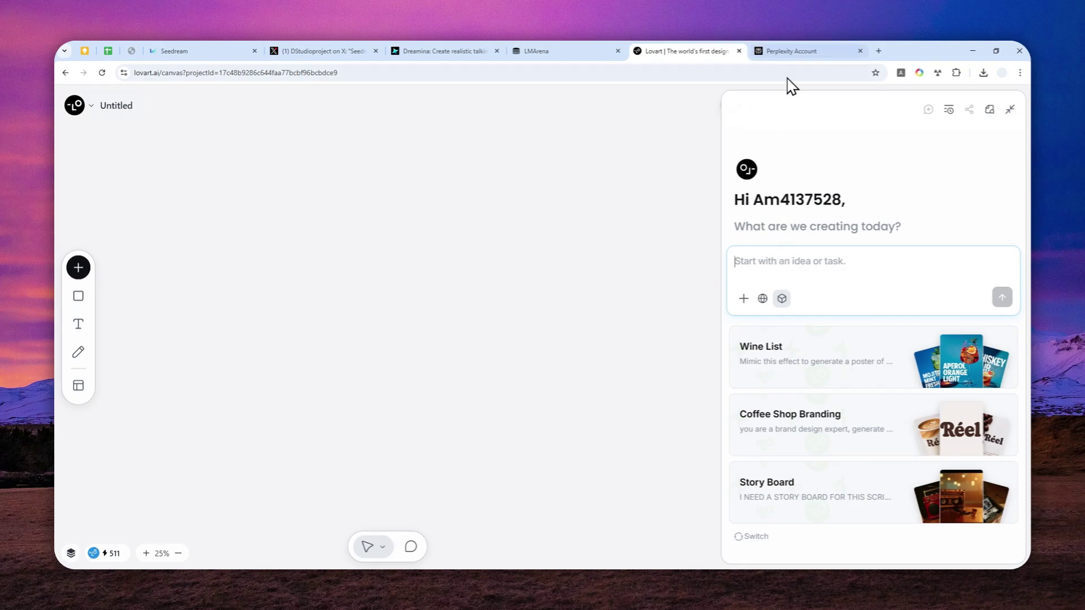
In Perplexity's Artificial Intelligence preferences, change Image generation model from Nano Banana to Seedream 4.0.
click(807, 52)
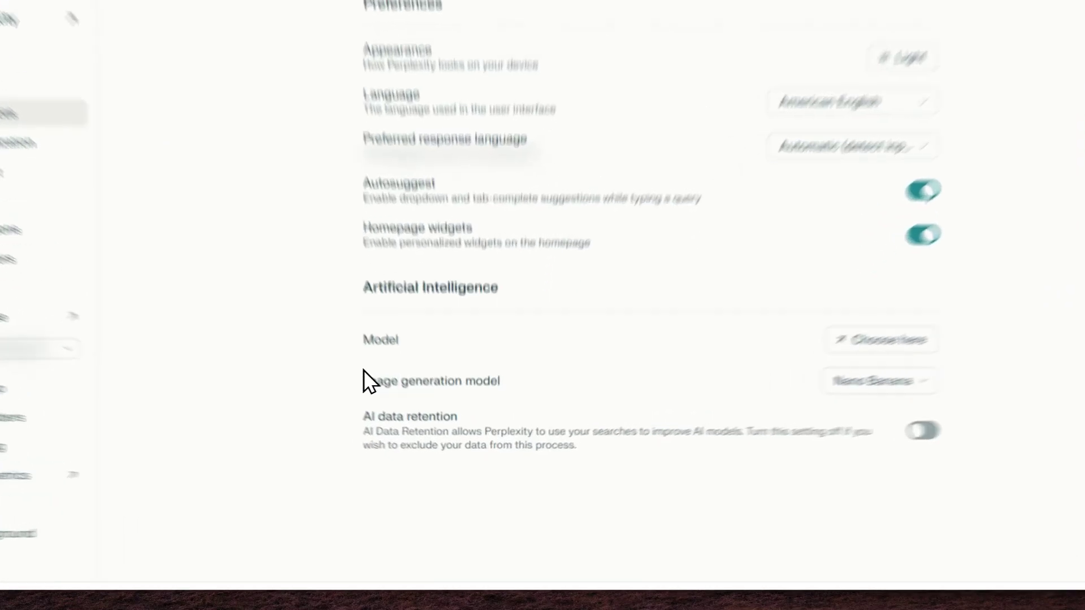
drag(391, 412, 652, 414)
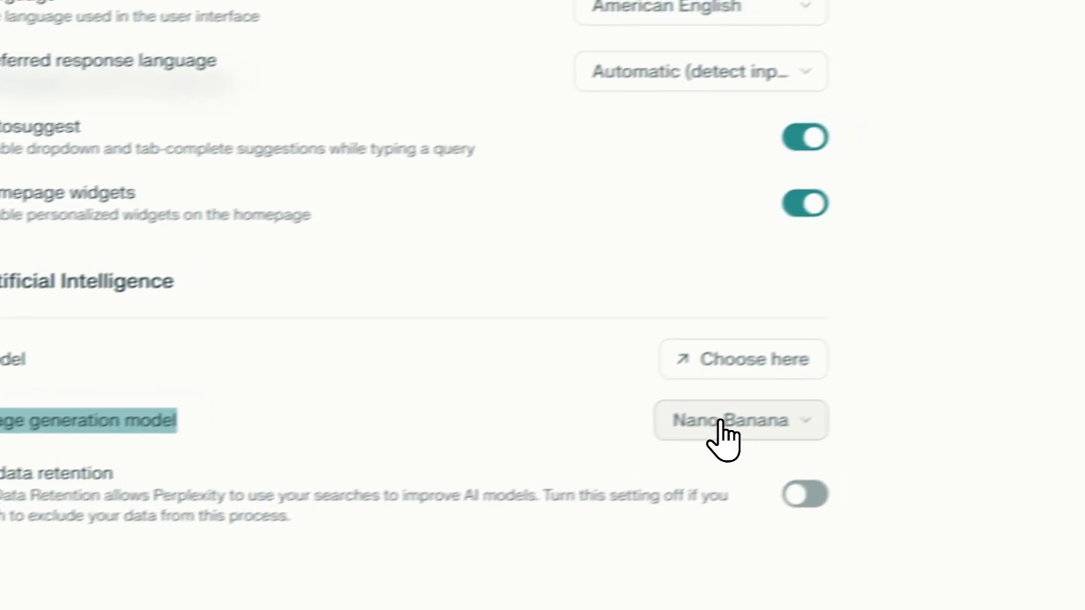
click(1037, 319)
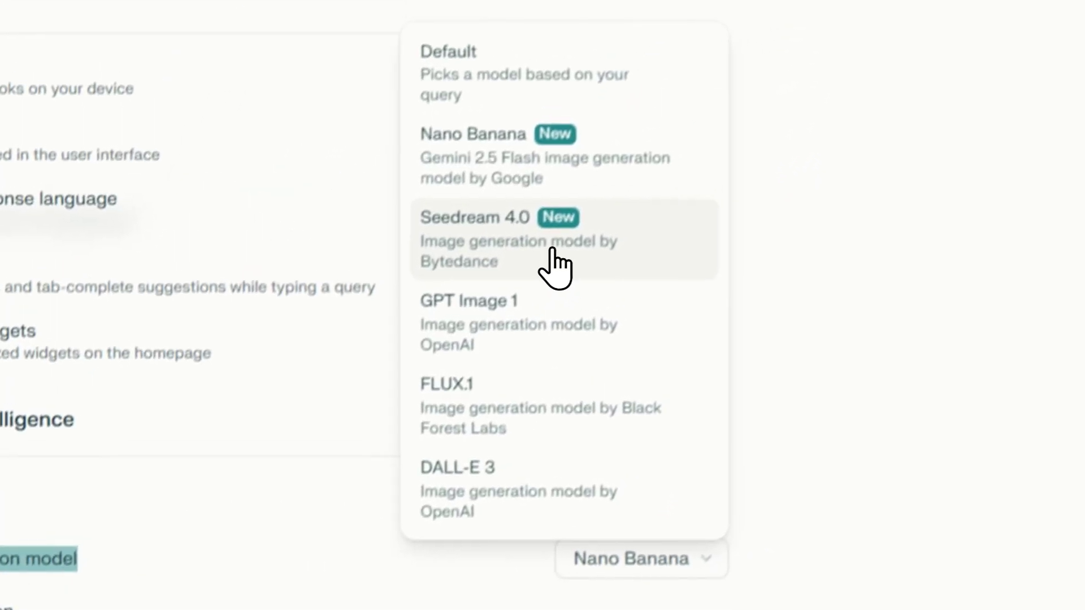
click(552, 250)
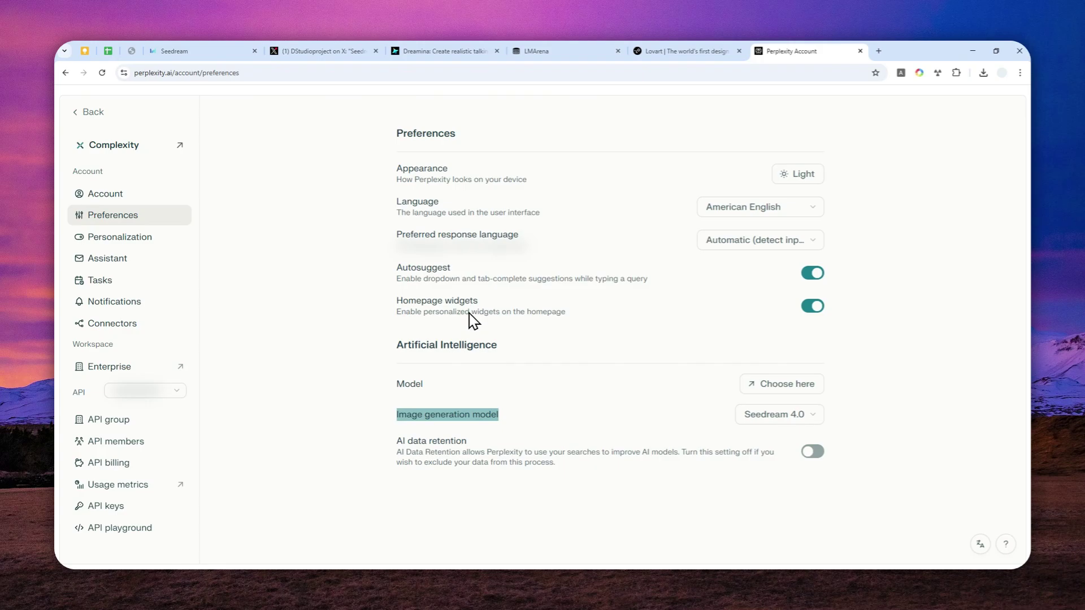
Review the Dreamina, LMArena and Lovart tabs, then scroll up the Seedream 4.0 page to Prompt-based Editing.
click(440, 50)
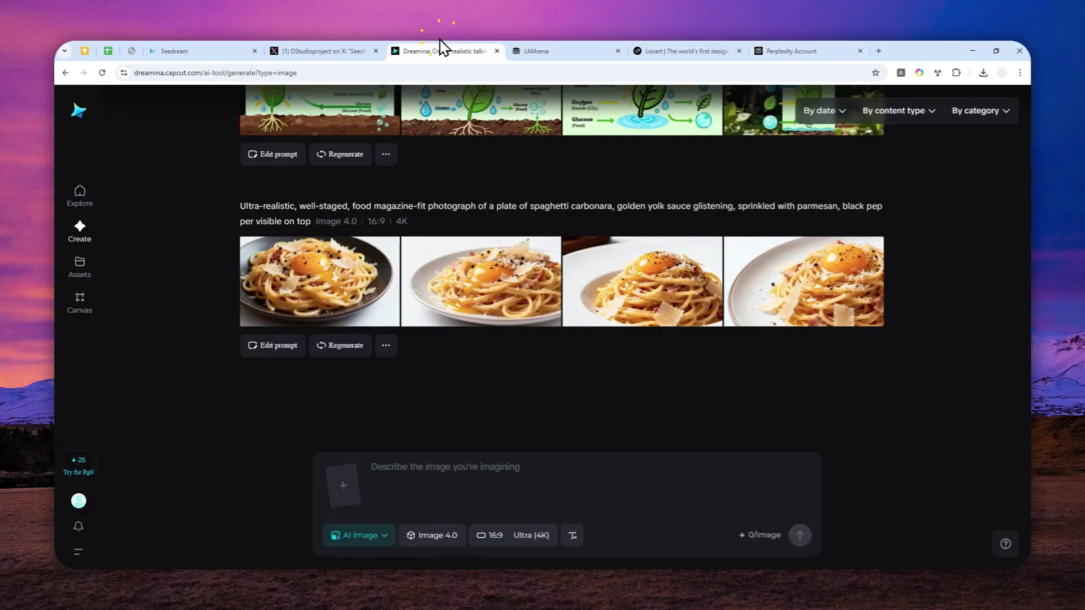
click(586, 49)
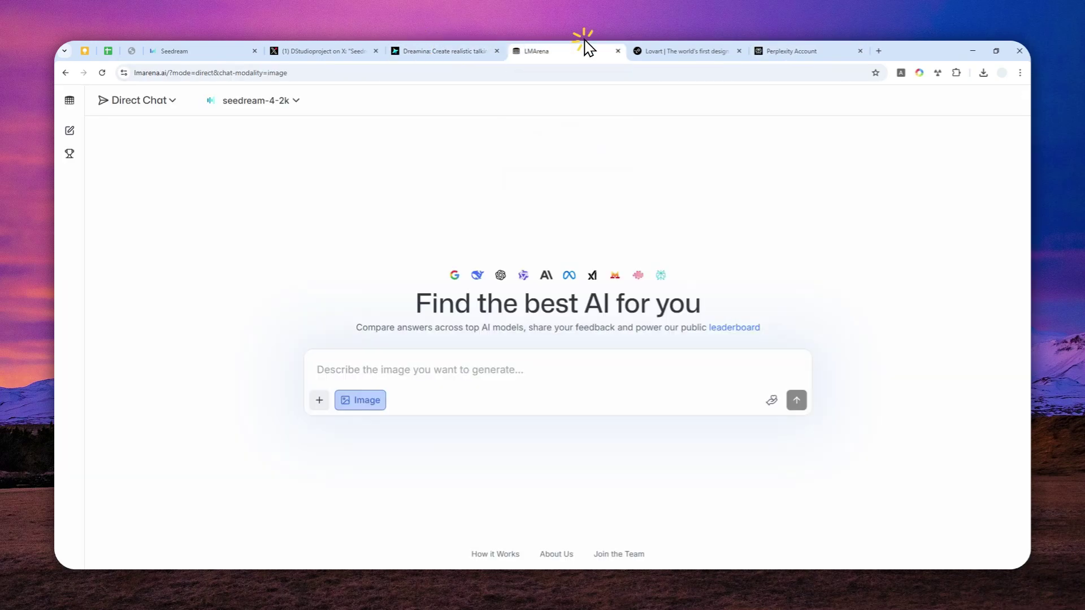
click(670, 49)
click(212, 50)
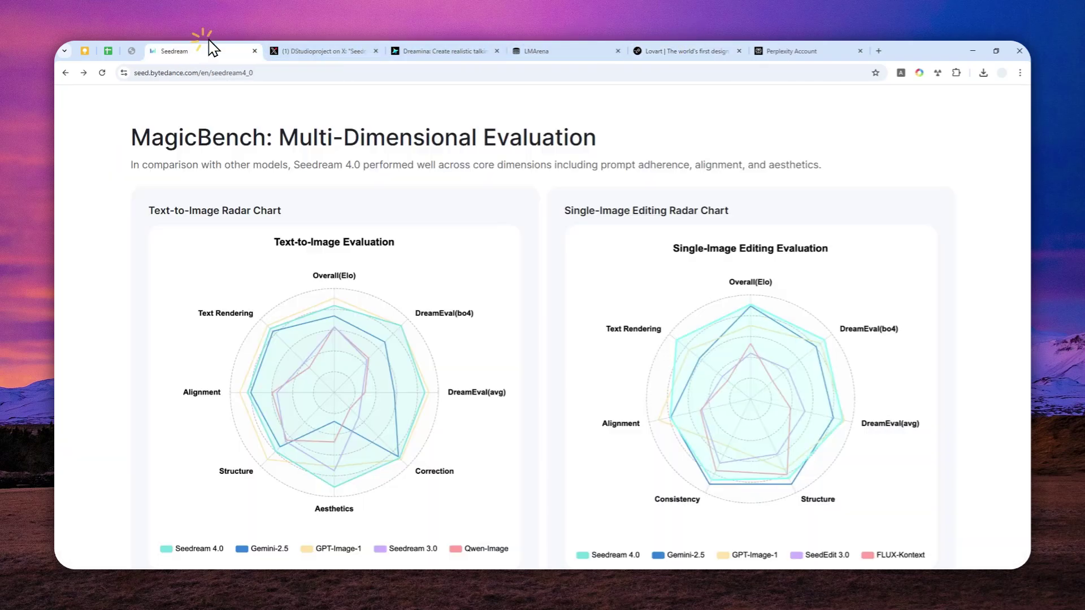
scroll(598, 259, up, 15)
scroll(616, 298, up, 15)
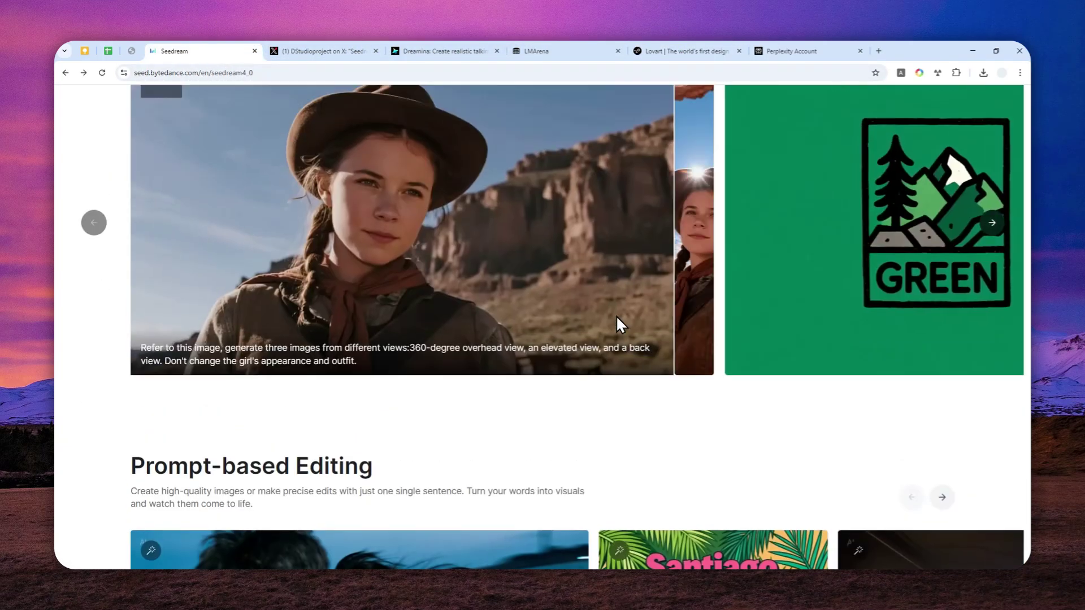